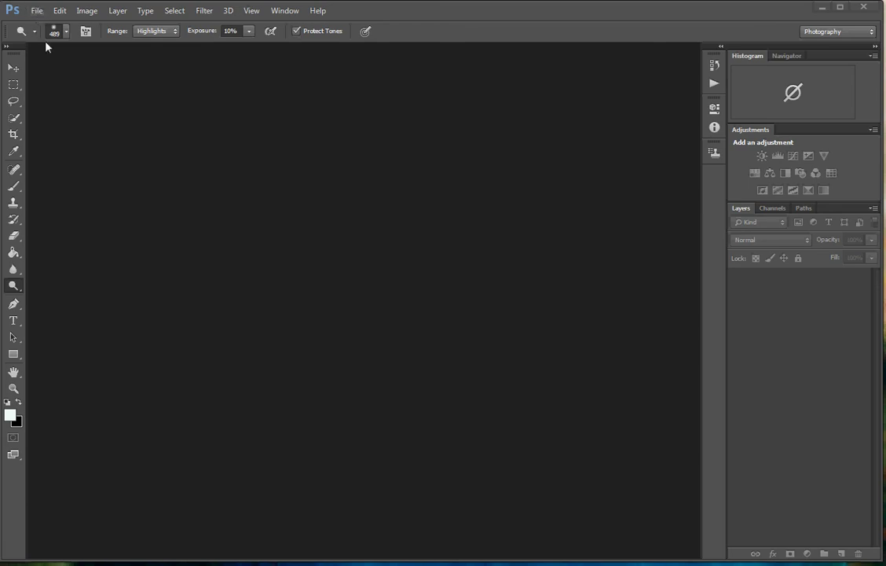
# Step: Open the recently used photo _2052220.JPG
pyautogui.click(36, 12)
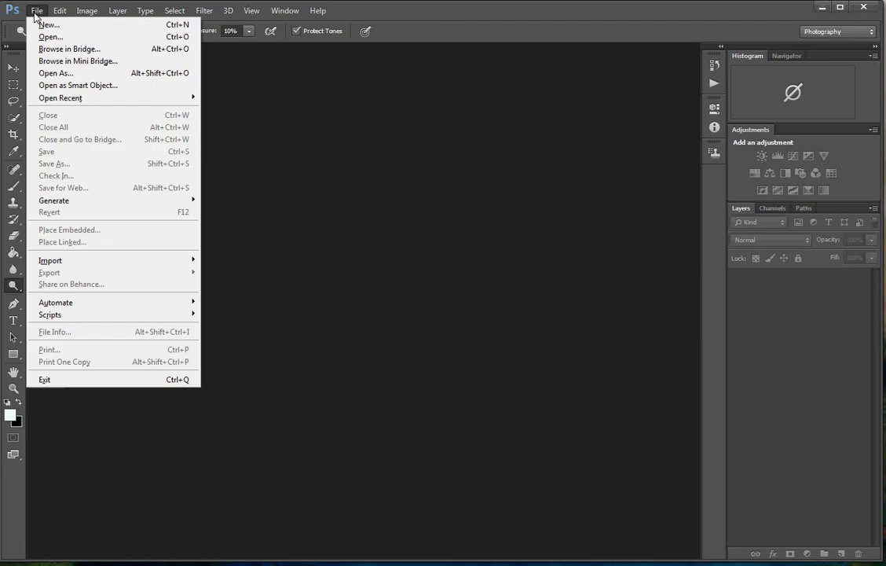
pyautogui.moveTo(65, 96)
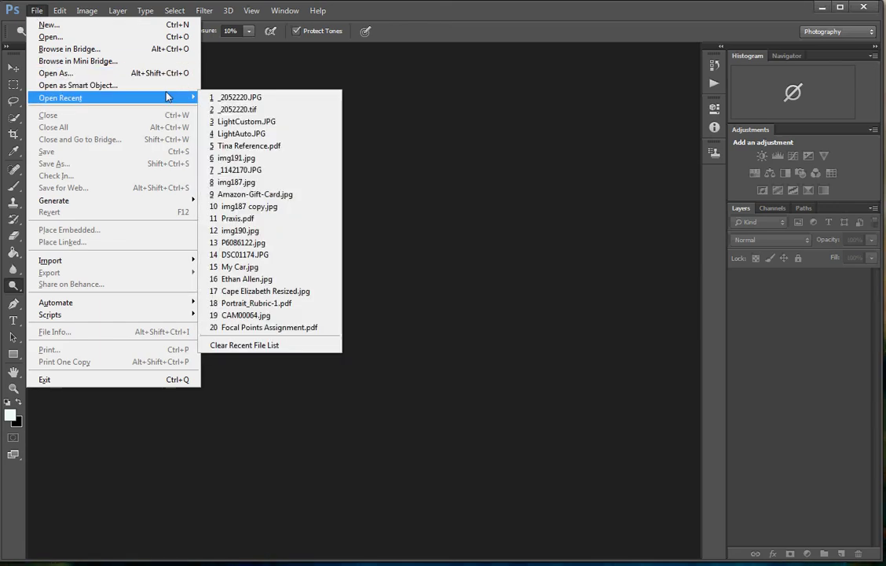
pyautogui.click(220, 96)
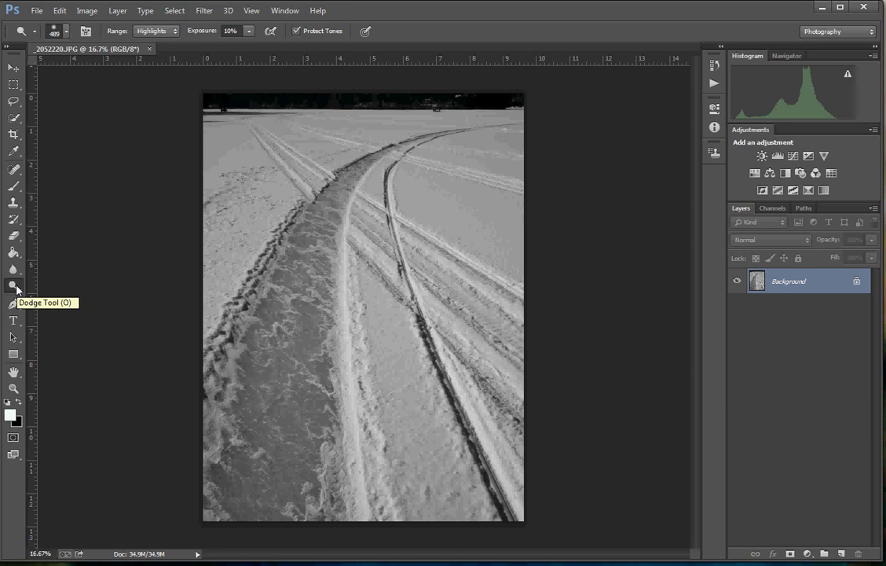
# Step: Choose the Dodge tool and check its brush size and hardness settings
pyautogui.rightClick(15, 289)
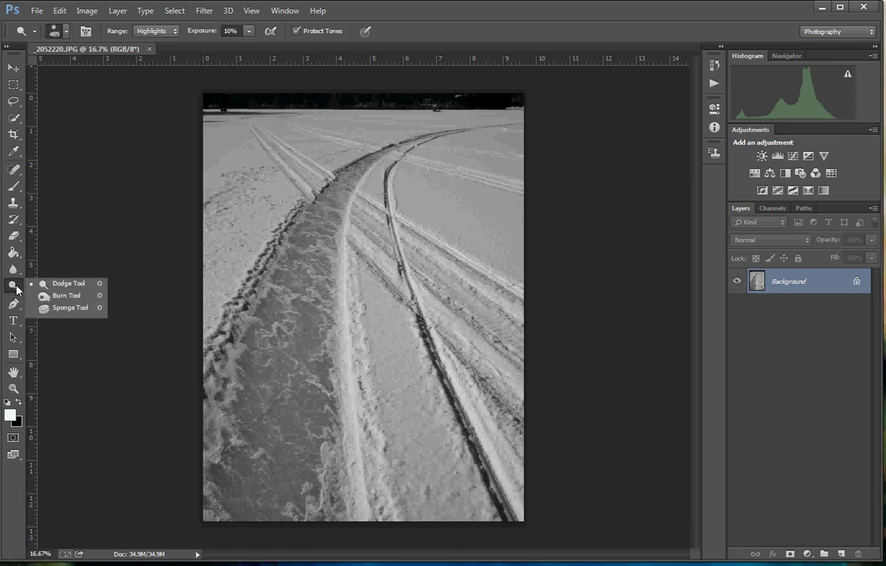
pyautogui.click(68, 284)
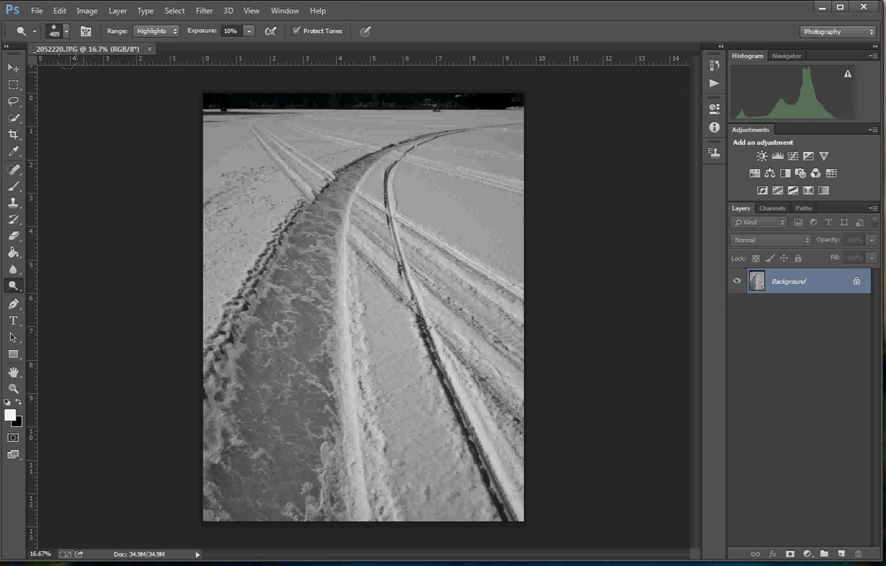
pyautogui.click(68, 33)
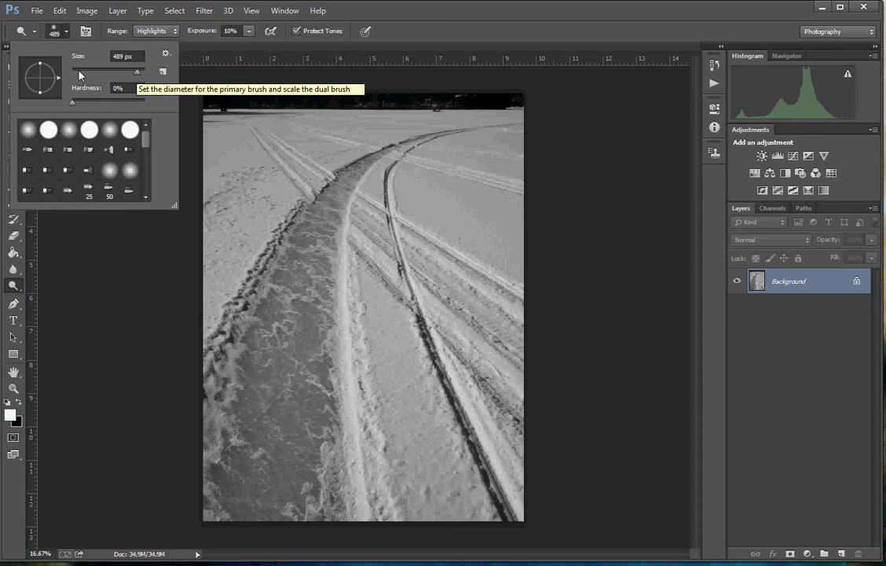
pyautogui.click(139, 269)
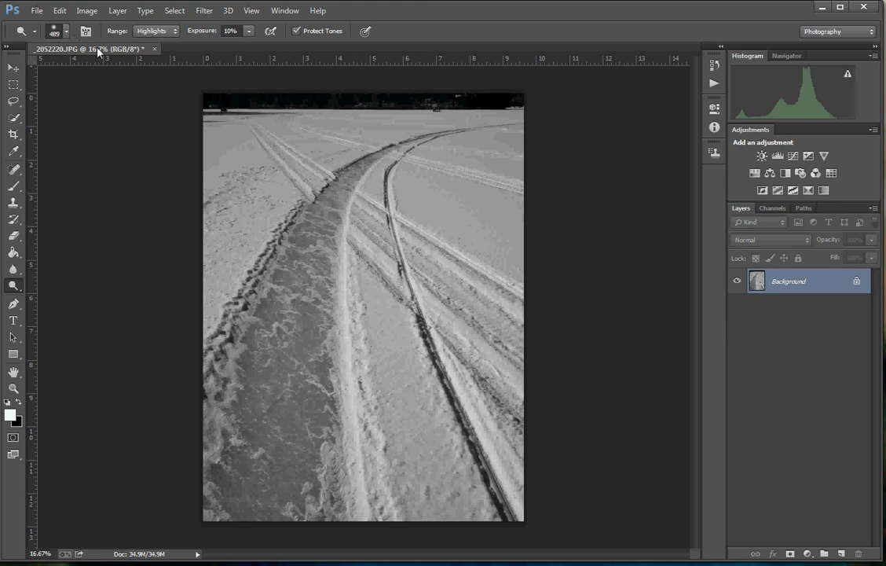
# Step: Set the Dodge tool's exposure to 50% and its range to Shadows
pyautogui.click(145, 31)
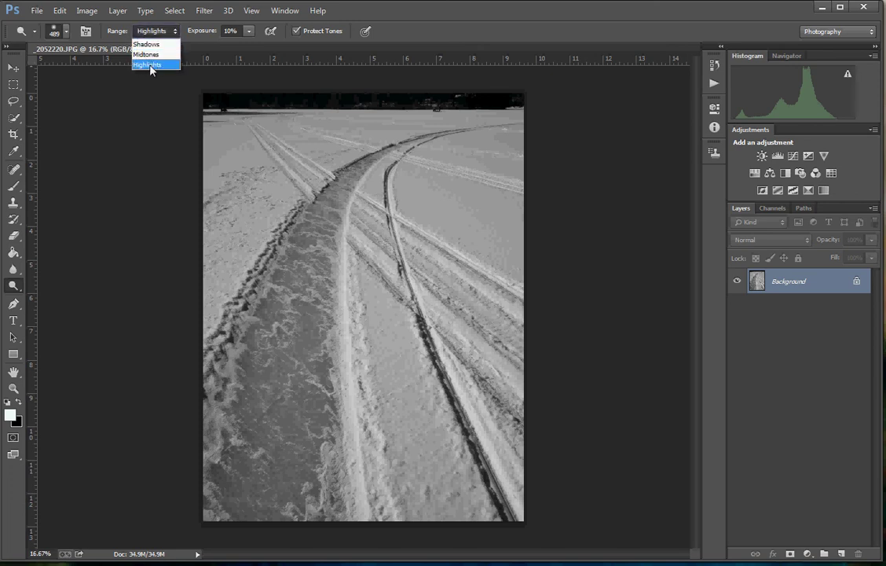
pyautogui.click(246, 32)
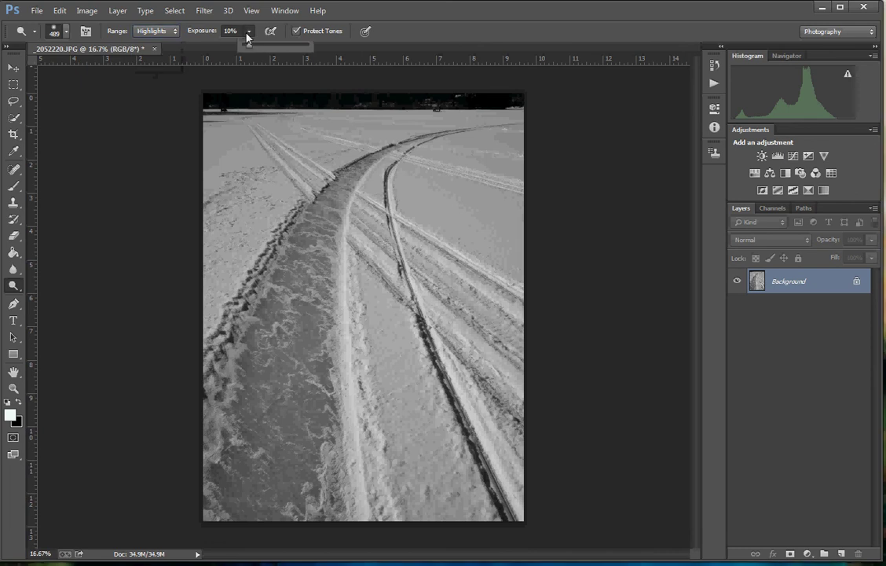
pyautogui.moveTo(251, 47); pyautogui.dragTo(275, 48)
pyautogui.click(152, 120)
pyautogui.click(168, 33)
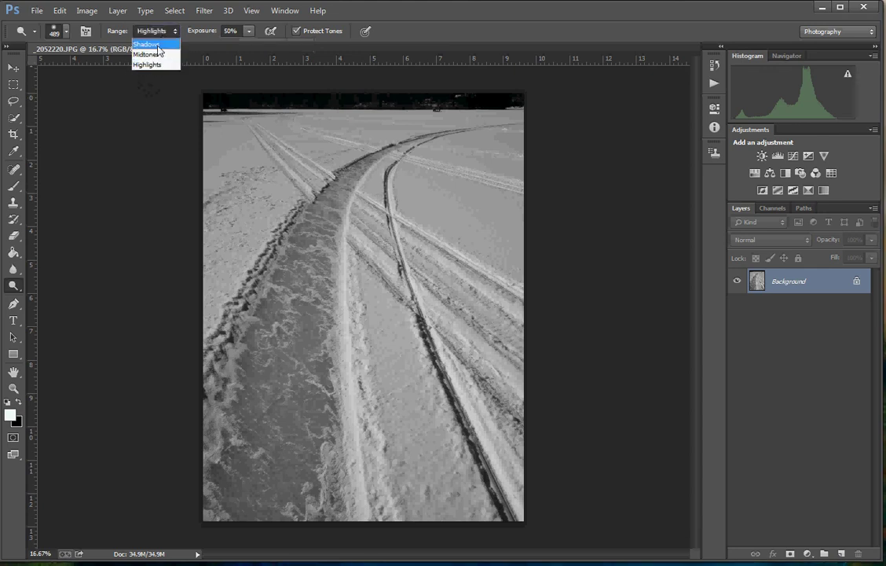
pyautogui.click(146, 45)
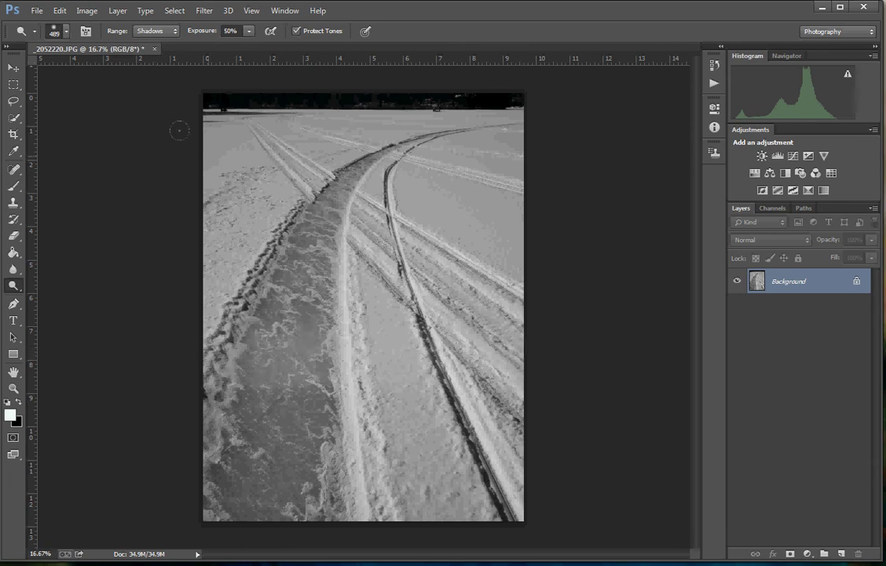
# Step: Set the dodge range to Midtones and try brushing horizontal strokes across the lower part of the snow and path
pyautogui.click(153, 31)
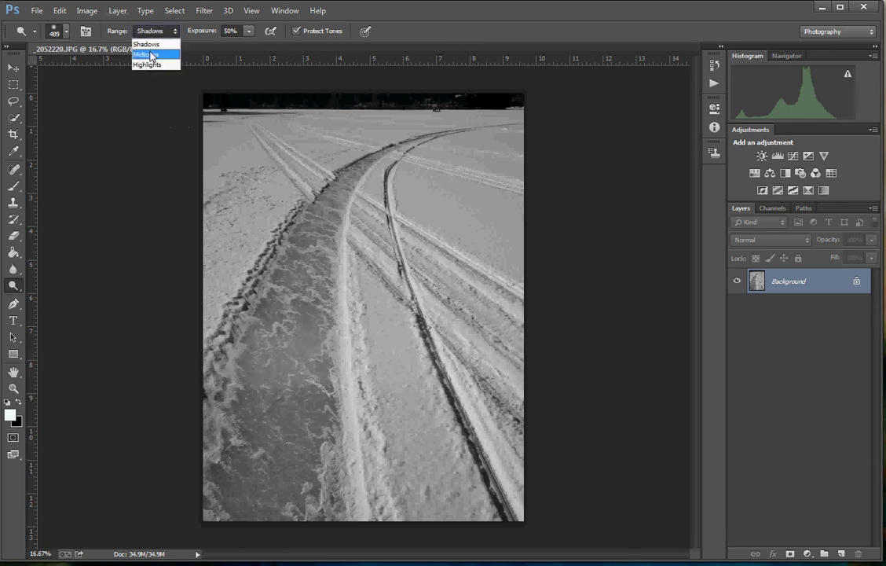
pyautogui.click(151, 56)
pyautogui.moveTo(353, 392); pyautogui.dragTo(448, 408)
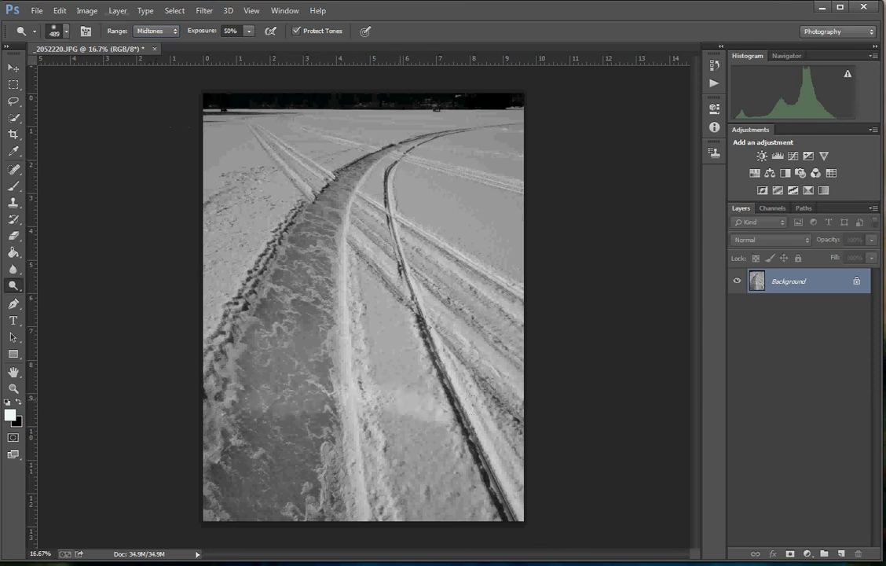
pyautogui.moveTo(440, 367)
pyautogui.mouseDown()
pyautogui.moveTo(392, 376)
pyautogui.moveTo(188, 357)
pyautogui.mouseUp()
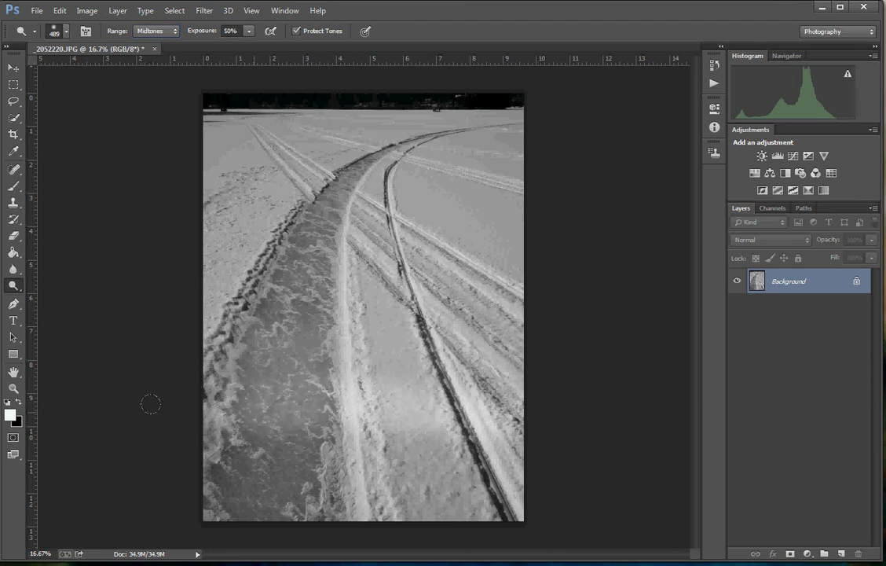
pyautogui.moveTo(151, 404)
pyautogui.mouseDown()
pyautogui.moveTo(532, 397)
pyautogui.moveTo(559, 417)
pyautogui.moveTo(192, 415)
pyautogui.mouseUp()
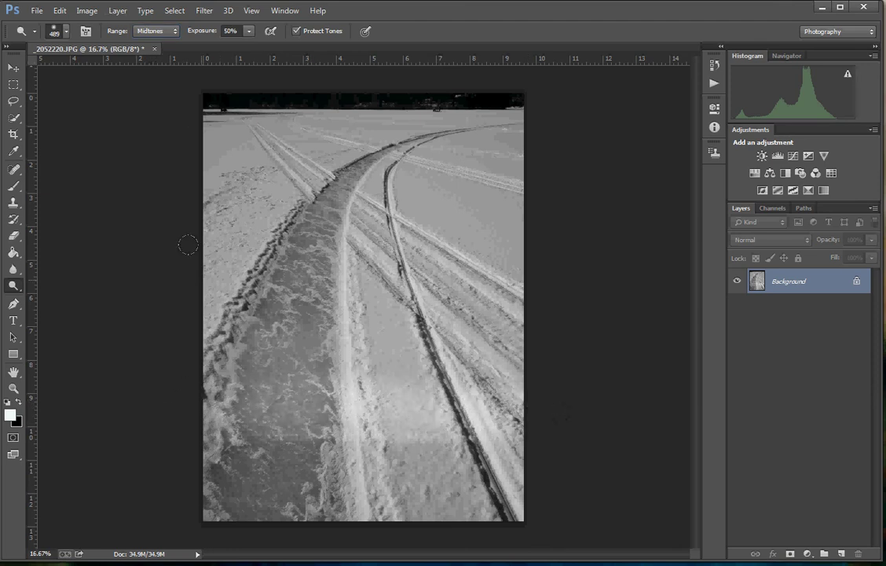
# Step: Set the dodge range to Highlights and try brushing across the foreground snow and path
pyautogui.click(154, 31)
pyautogui.click(146, 61)
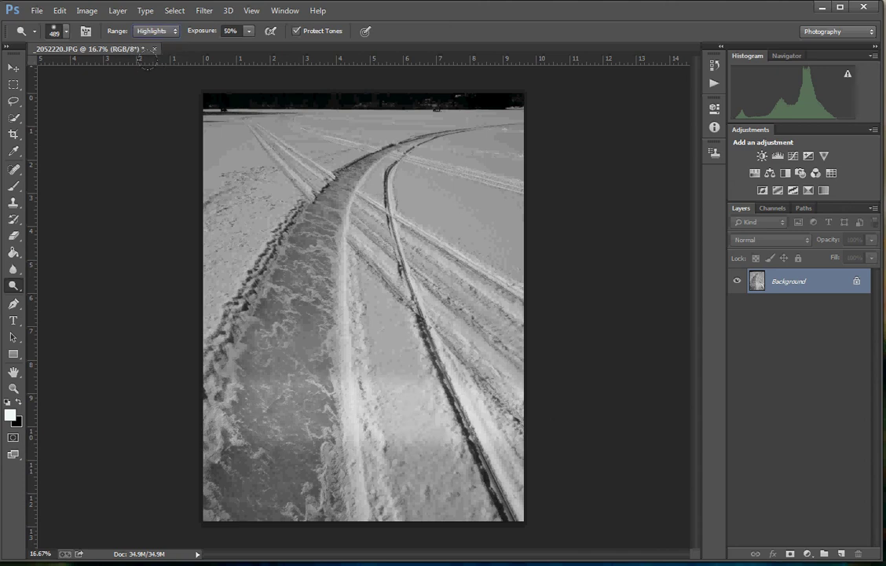
pyautogui.moveTo(266, 463)
pyautogui.mouseDown()
pyautogui.moveTo(365, 470)
pyautogui.moveTo(346, 471)
pyautogui.moveTo(310, 393)
pyautogui.moveTo(393, 438)
pyautogui.moveTo(369, 444)
pyautogui.moveTo(354, 428)
pyautogui.mouseUp()
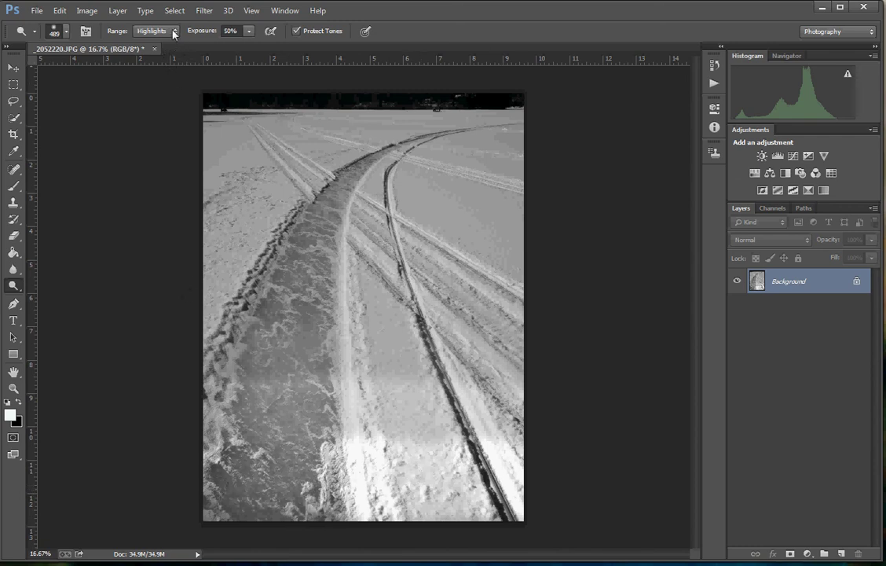
pyautogui.moveTo(238, 472)
pyautogui.mouseDown()
pyautogui.moveTo(297, 469)
pyautogui.moveTo(274, 476)
pyautogui.mouseUp()
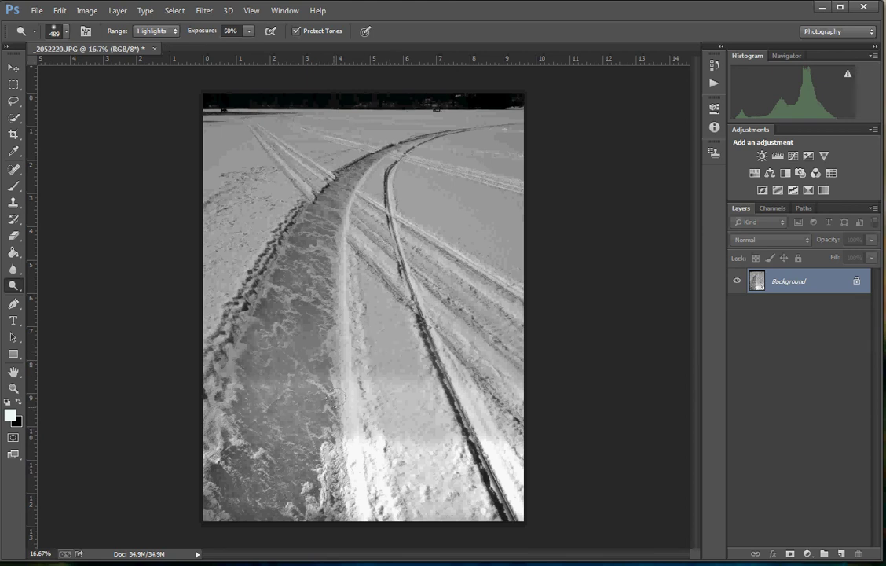
# Step: Step back through the history to undo the midtone and highlight dodge strokes on the photo
pyautogui.click(60, 10)
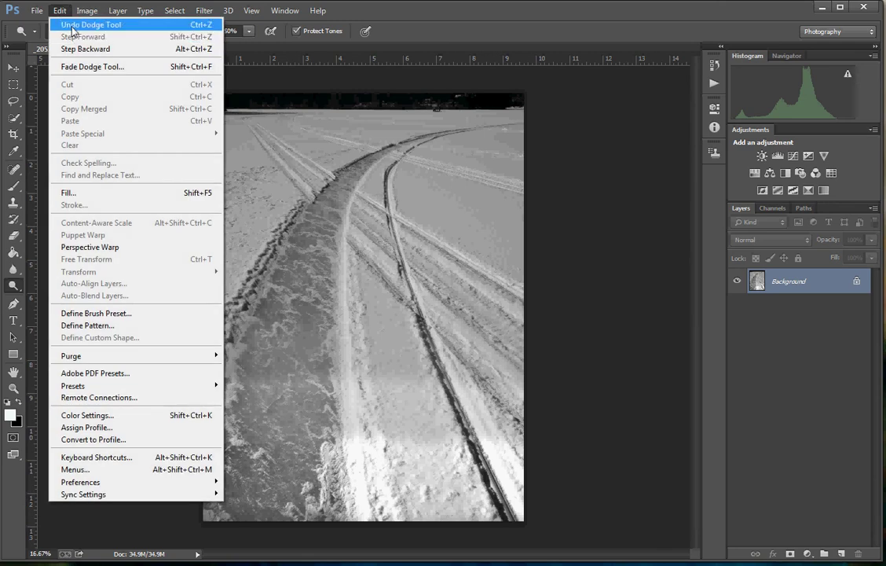
pyautogui.click(74, 25)
pyautogui.click(62, 11)
pyautogui.click(66, 24)
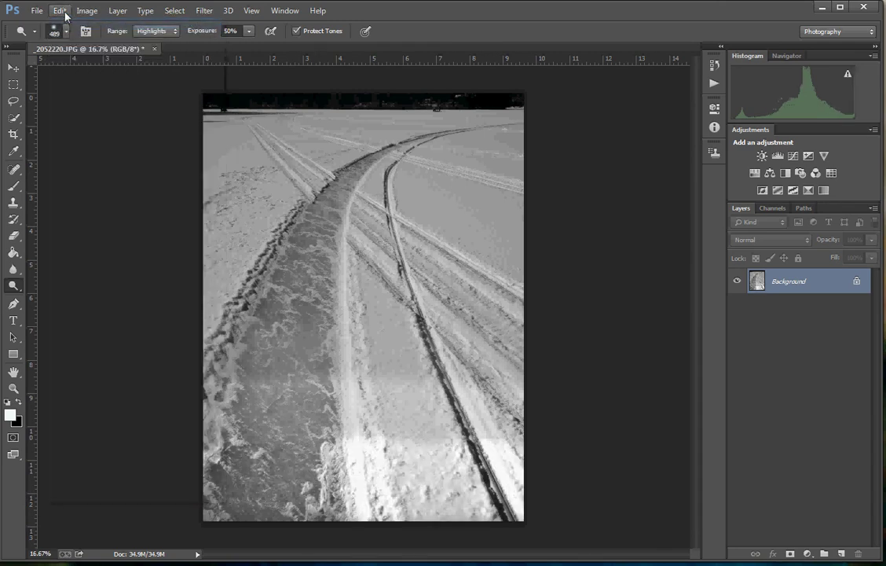
pyautogui.click(62, 11)
pyautogui.click(69, 49)
pyautogui.click(59, 11)
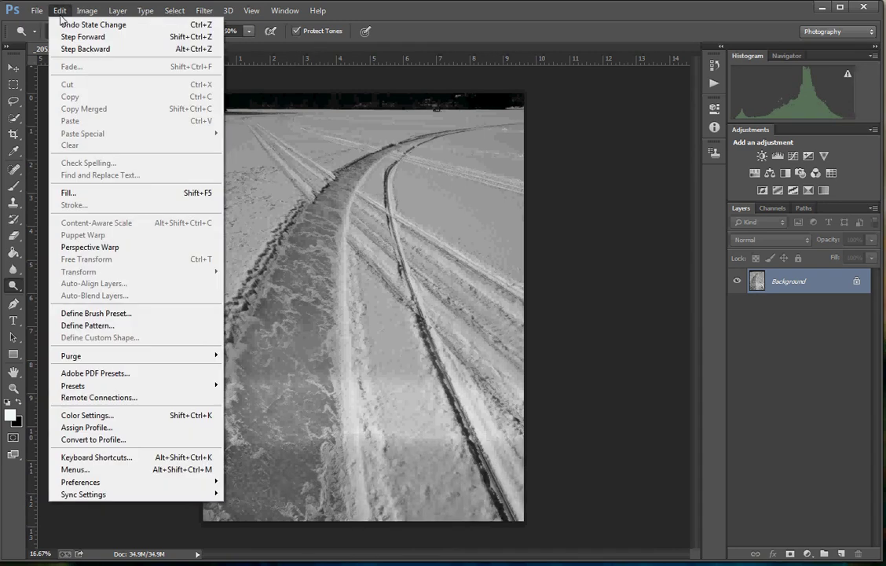
pyautogui.click(65, 49)
pyautogui.click(59, 11)
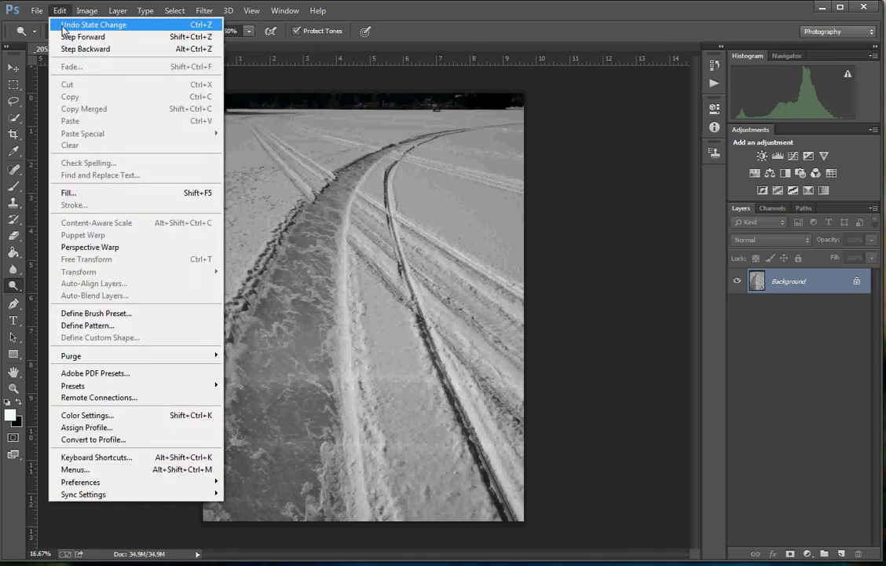
pyautogui.click(69, 49)
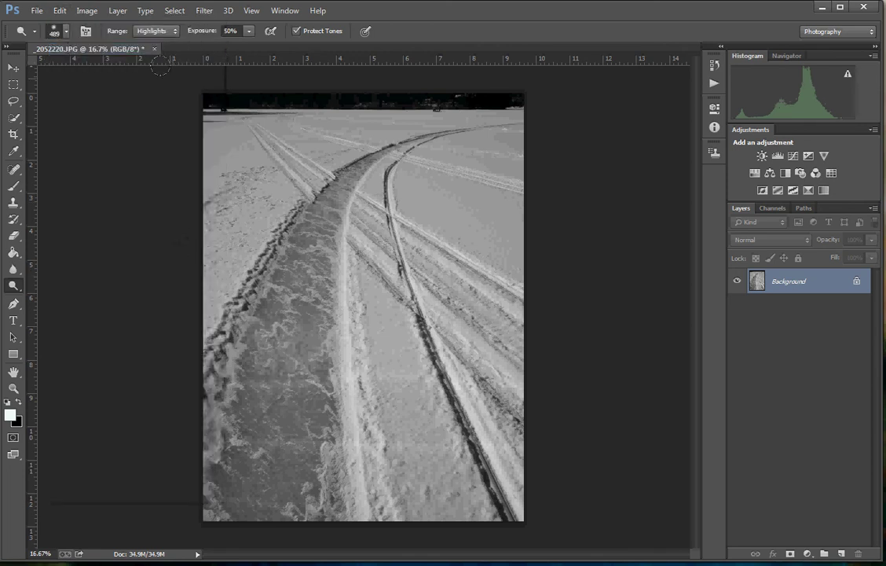
pyautogui.hotkey('ctrl', 'alt', 'z')
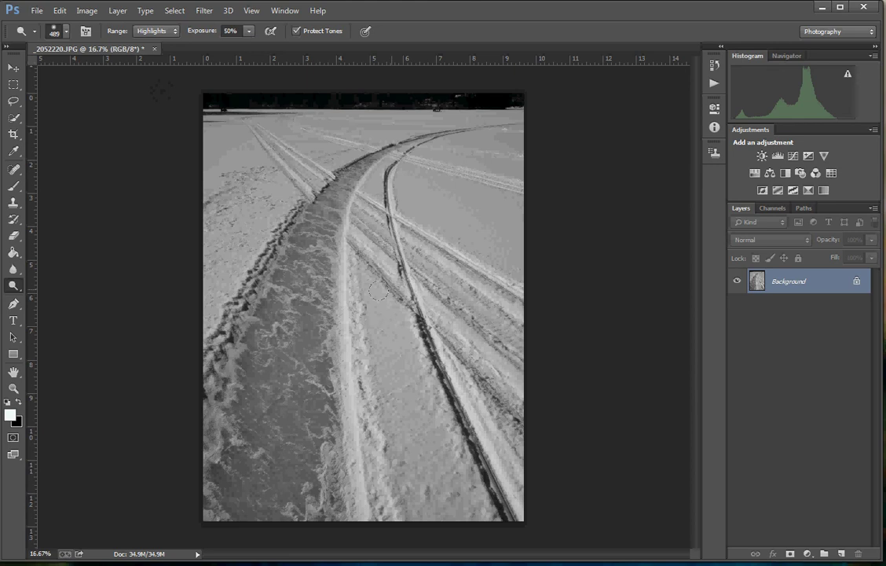
# Step: Try dodging the highlights across the foreground at 50% exposure, and undo that stroke
pyautogui.moveTo(205, 483)
pyautogui.mouseDown()
pyautogui.moveTo(470, 487)
pyautogui.moveTo(284, 497)
pyautogui.moveTo(531, 481)
pyautogui.mouseUp()
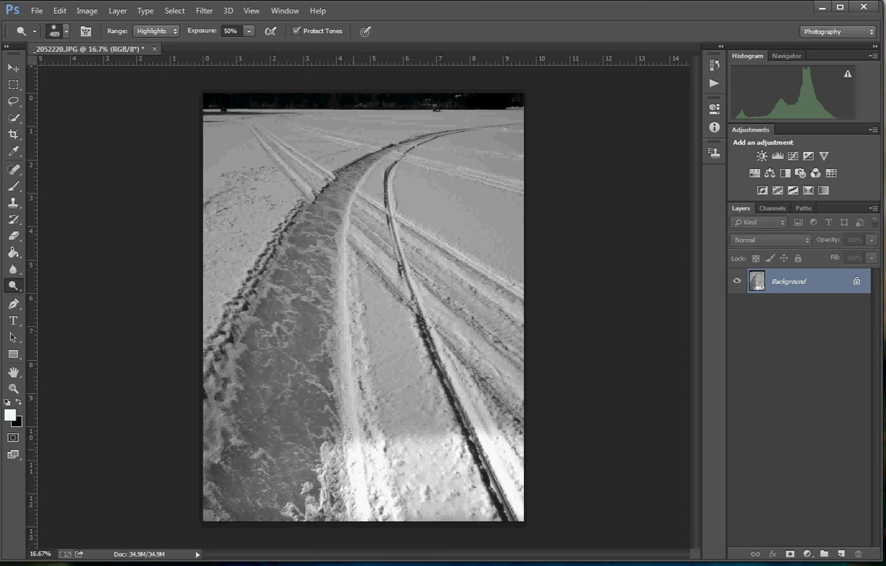
pyautogui.click(60, 11)
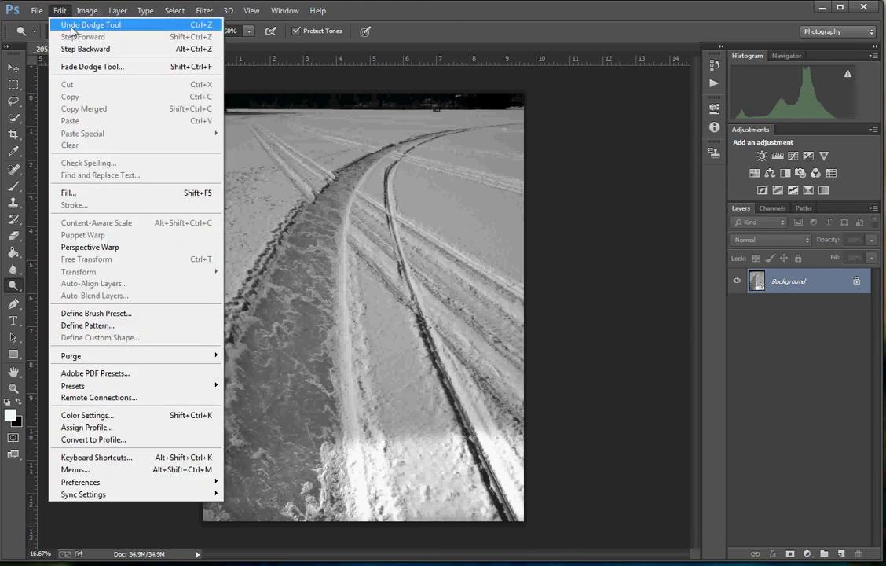
pyautogui.click(72, 26)
# Step: Set the dodge exposure to 10% and lighten the highlights over the whole snow area, from the foreground upward
pyautogui.click(248, 31)
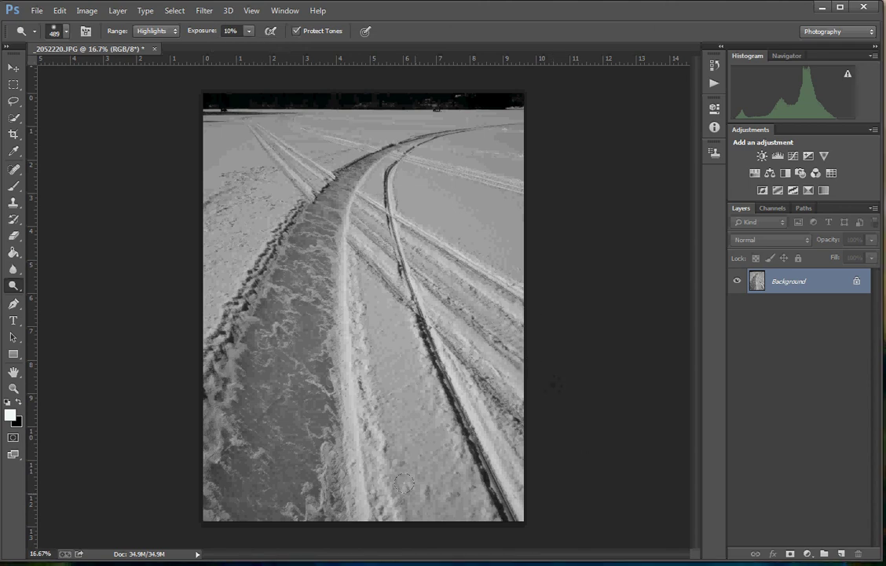
pyautogui.moveTo(404, 484)
pyautogui.mouseDown()
pyautogui.moveTo(307, 480)
pyautogui.moveTo(470, 491)
pyautogui.moveTo(364, 509)
pyautogui.moveTo(372, 483)
pyautogui.moveTo(503, 480)
pyautogui.moveTo(287, 465)
pyautogui.moveTo(449, 463)
pyautogui.moveTo(508, 436)
pyautogui.moveTo(511, 457)
pyautogui.moveTo(266, 478)
pyautogui.moveTo(522, 503)
pyautogui.moveTo(205, 499)
pyautogui.mouseUp()
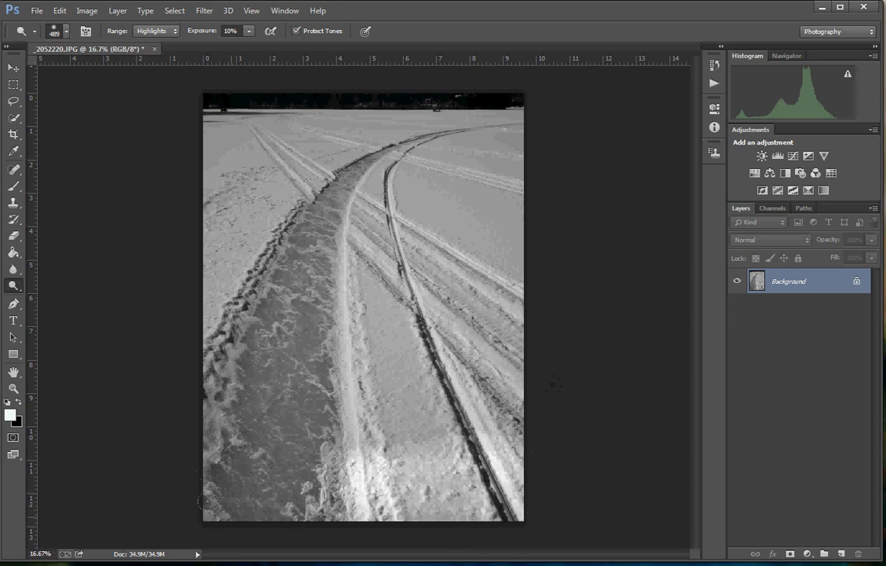
pyautogui.moveTo(554, 384); pyautogui.dragTo(417, 481)
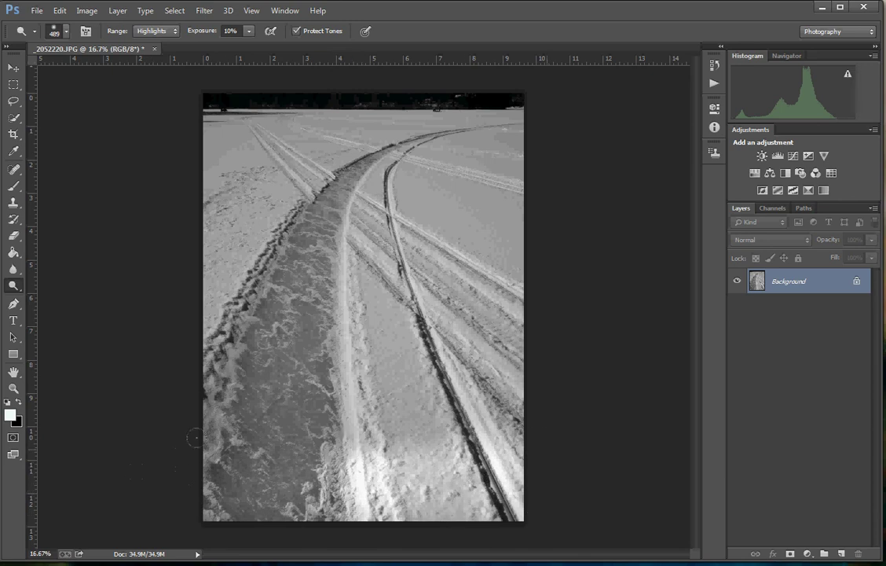
pyautogui.moveTo(195, 437)
pyautogui.mouseDown()
pyautogui.moveTo(444, 395)
pyautogui.moveTo(200, 381)
pyautogui.moveTo(440, 365)
pyautogui.moveTo(487, 423)
pyautogui.moveTo(298, 369)
pyautogui.moveTo(534, 376)
pyautogui.moveTo(196, 330)
pyautogui.moveTo(134, 352)
pyautogui.moveTo(568, 344)
pyautogui.moveTo(92, 304)
pyautogui.moveTo(395, 293)
pyautogui.moveTo(185, 263)
pyautogui.moveTo(464, 252)
pyautogui.moveTo(440, 322)
pyautogui.moveTo(483, 437)
pyautogui.moveTo(338, 303)
pyautogui.moveTo(358, 299)
pyautogui.moveTo(118, 310)
pyautogui.moveTo(452, 212)
pyautogui.moveTo(440, 206)
pyautogui.moveTo(463, 235)
pyautogui.moveTo(375, 213)
pyautogui.moveTo(424, 184)
pyautogui.moveTo(369, 168)
pyautogui.moveTo(236, 180)
pyautogui.moveTo(482, 166)
pyautogui.moveTo(330, 161)
pyautogui.moveTo(228, 177)
pyautogui.moveTo(490, 150)
pyautogui.moveTo(393, 145)
pyautogui.moveTo(448, 135)
pyautogui.moveTo(314, 123)
pyautogui.moveTo(408, 135)
pyautogui.moveTo(166, 138)
pyautogui.moveTo(192, 158)
pyautogui.moveTo(275, 131)
pyautogui.moveTo(578, 176)
pyautogui.moveTo(189, 161)
pyautogui.moveTo(450, 161)
pyautogui.moveTo(194, 138)
pyautogui.mouseUp()
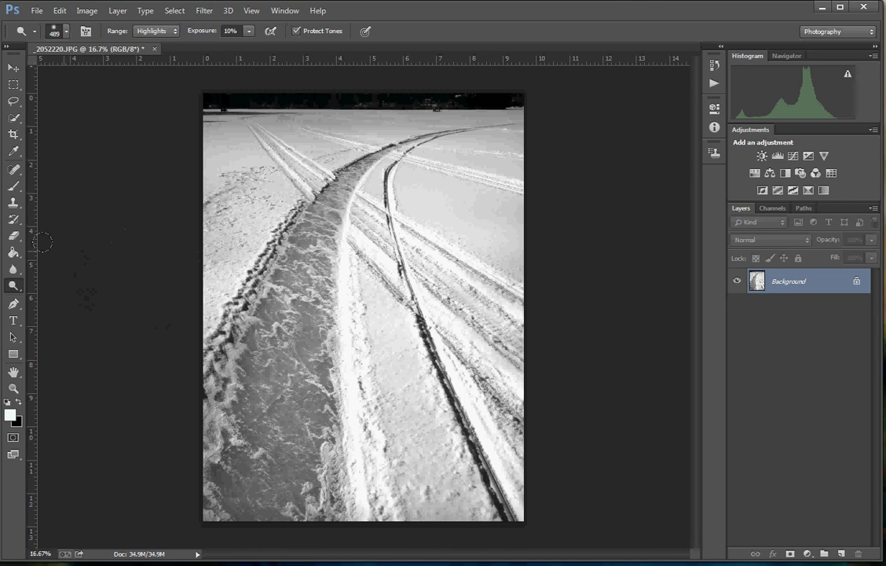
# Step: Darken the midtones across the middle of the dark path using the Burn tool with a 332 px brush at 50% exposure
pyautogui.rightClick(15, 288)
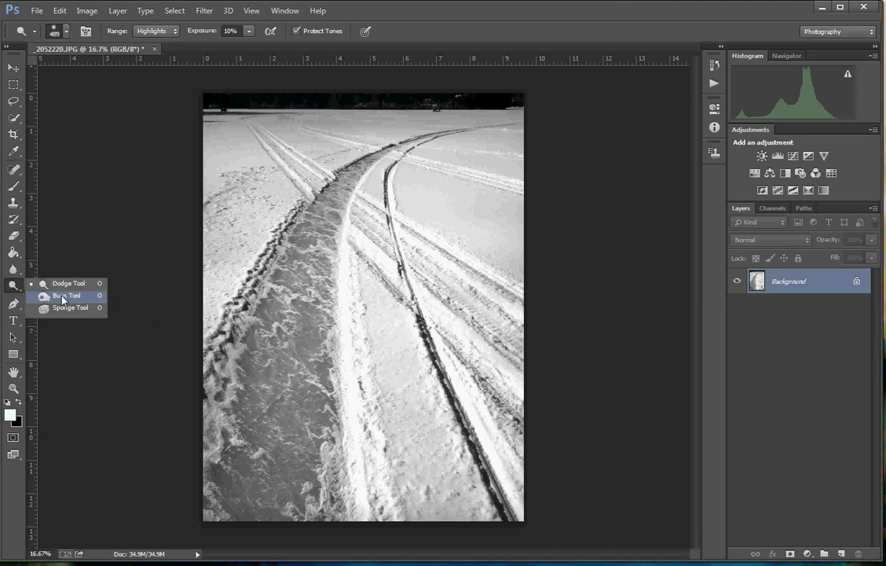
pyautogui.click(62, 297)
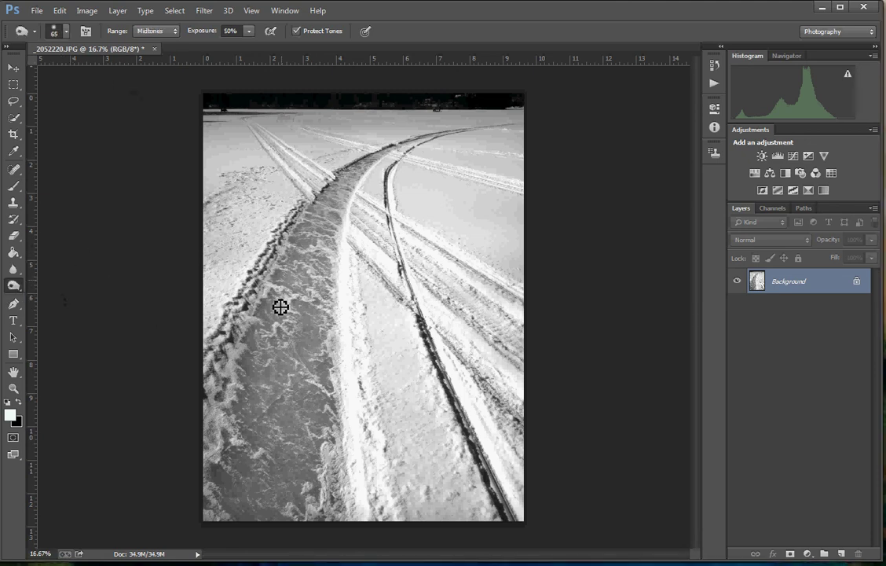
pyautogui.click(65, 35)
pyautogui.moveTo(93, 76); pyautogui.dragTo(132, 75)
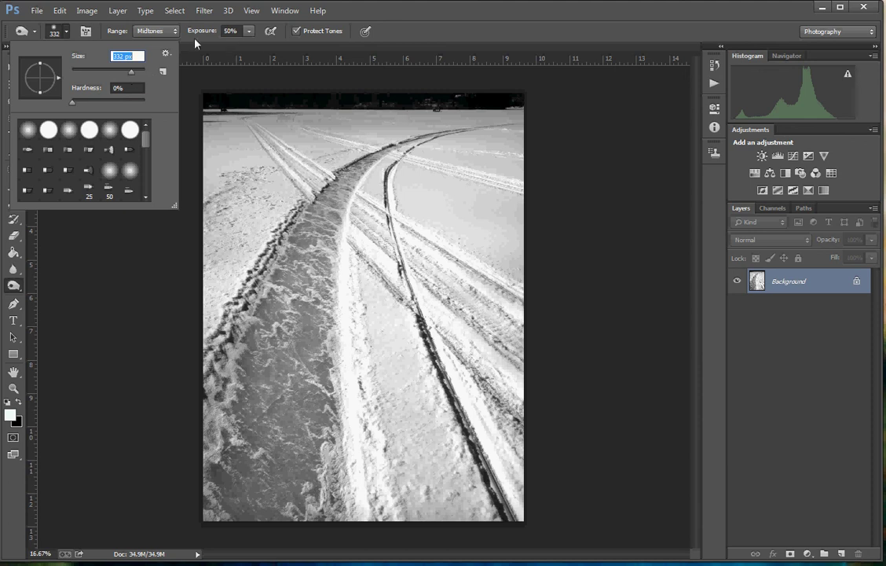
pyautogui.click(471, 30)
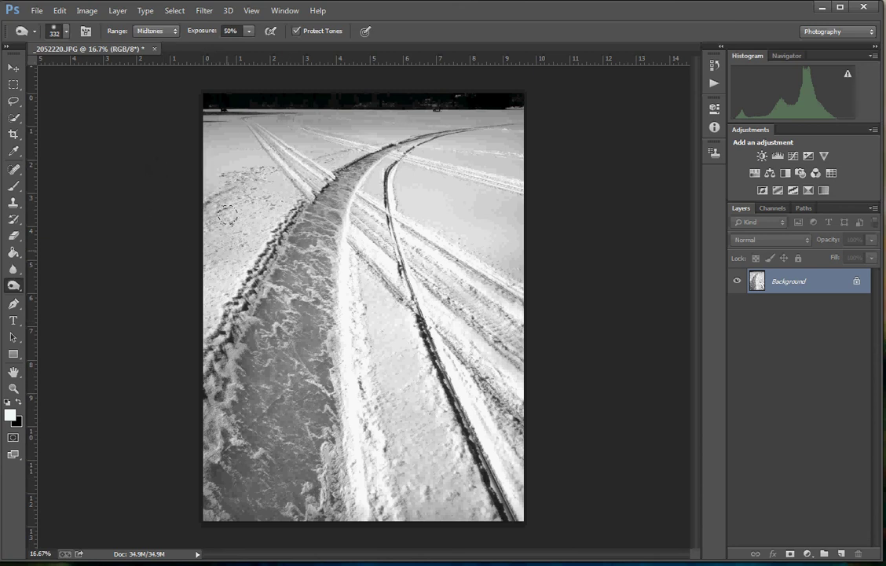
pyautogui.moveTo(220, 312)
pyautogui.mouseDown()
pyautogui.moveTo(134, 321)
pyautogui.moveTo(478, 315)
pyautogui.moveTo(71, 316)
pyautogui.moveTo(536, 307)
pyautogui.moveTo(196, 317)
pyautogui.moveTo(441, 281)
pyautogui.moveTo(189, 318)
pyautogui.mouseUp()
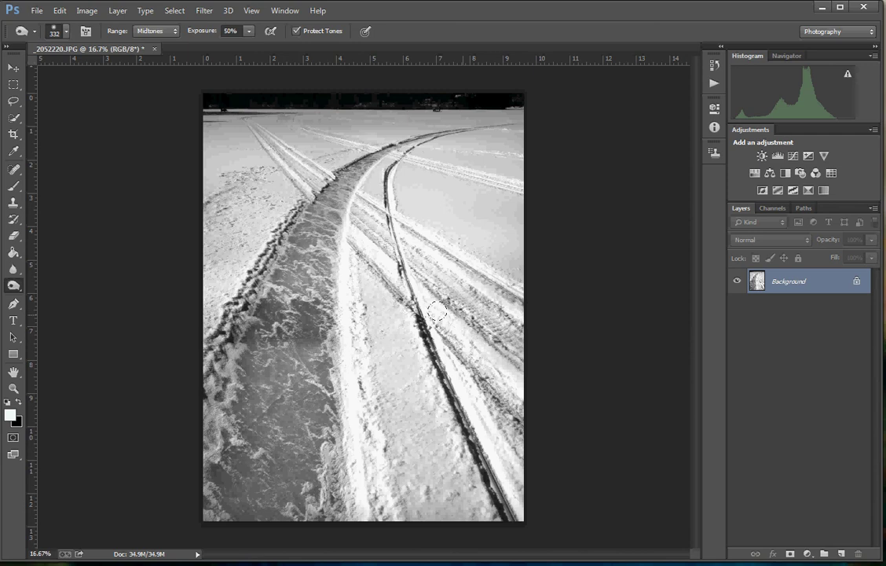
# Step: Try burning the shadows across the middle of the dark path and the adjoining snow at 50% exposure
pyautogui.click(157, 31)
pyautogui.click(160, 48)
pyautogui.moveTo(236, 353)
pyautogui.mouseDown()
pyautogui.moveTo(330, 358)
pyautogui.moveTo(228, 362)
pyautogui.moveTo(205, 371)
pyautogui.moveTo(410, 369)
pyautogui.moveTo(187, 375)
pyautogui.moveTo(387, 333)
pyautogui.moveTo(458, 330)
pyautogui.moveTo(525, 365)
pyautogui.moveTo(392, 324)
pyautogui.moveTo(383, 332)
pyautogui.moveTo(207, 330)
pyautogui.moveTo(134, 381)
pyautogui.moveTo(377, 318)
pyautogui.moveTo(174, 383)
pyautogui.moveTo(196, 341)
pyautogui.moveTo(424, 339)
pyautogui.mouseUp()
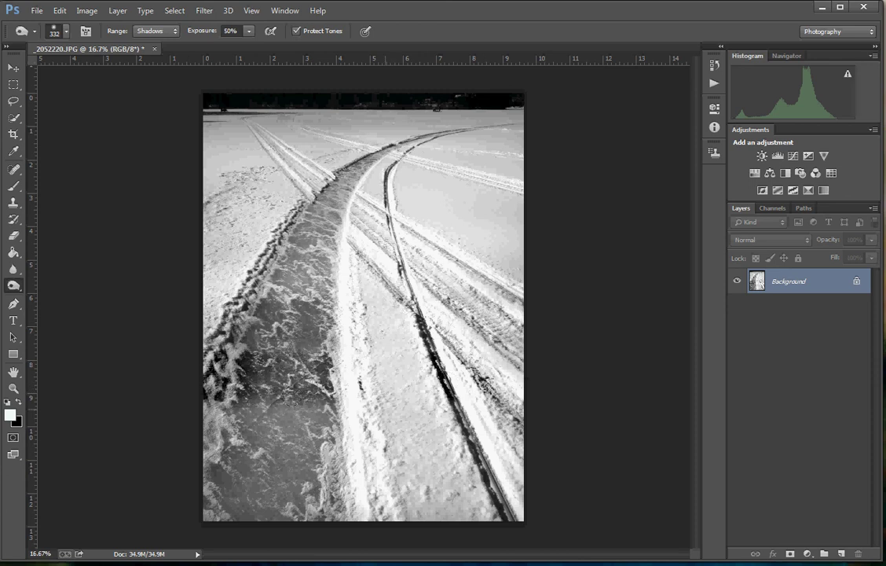
pyautogui.moveTo(246, 363)
pyautogui.mouseDown()
pyautogui.moveTo(232, 267)
pyautogui.moveTo(236, 346)
pyautogui.moveTo(256, 385)
pyautogui.moveTo(244, 409)
pyautogui.mouseUp()
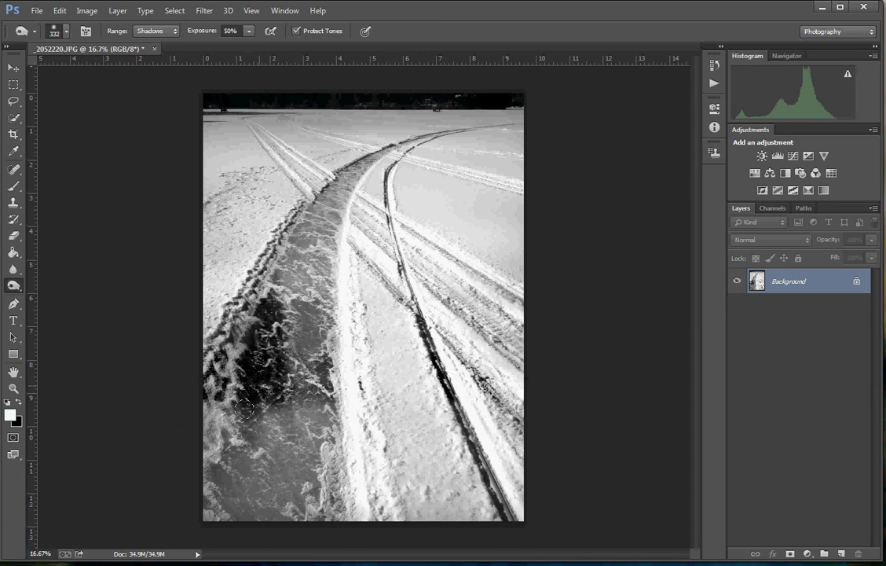
# Step: Step back through the history to undo the latest shadow burn strokes on the path
pyautogui.click(60, 10)
pyautogui.click(67, 21)
pyautogui.click(59, 11)
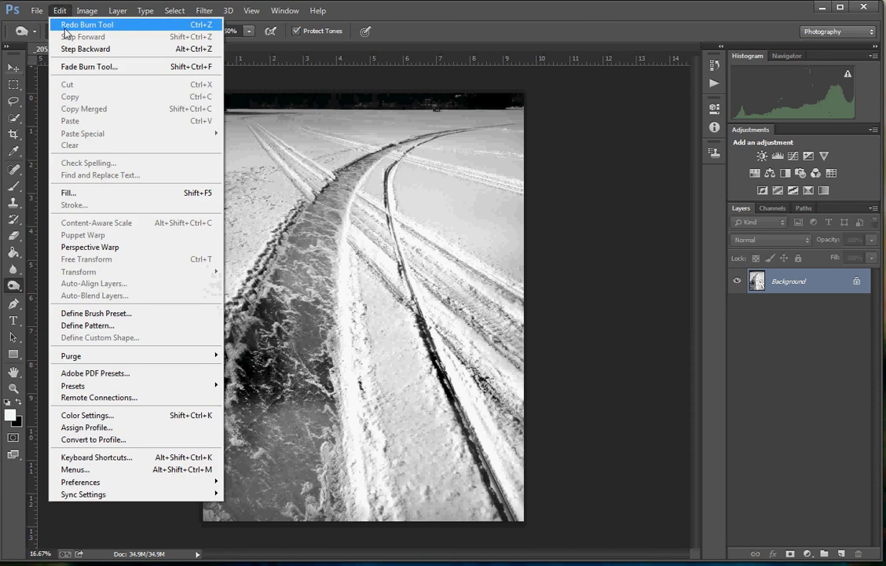
pyautogui.click(67, 49)
pyautogui.click(60, 11)
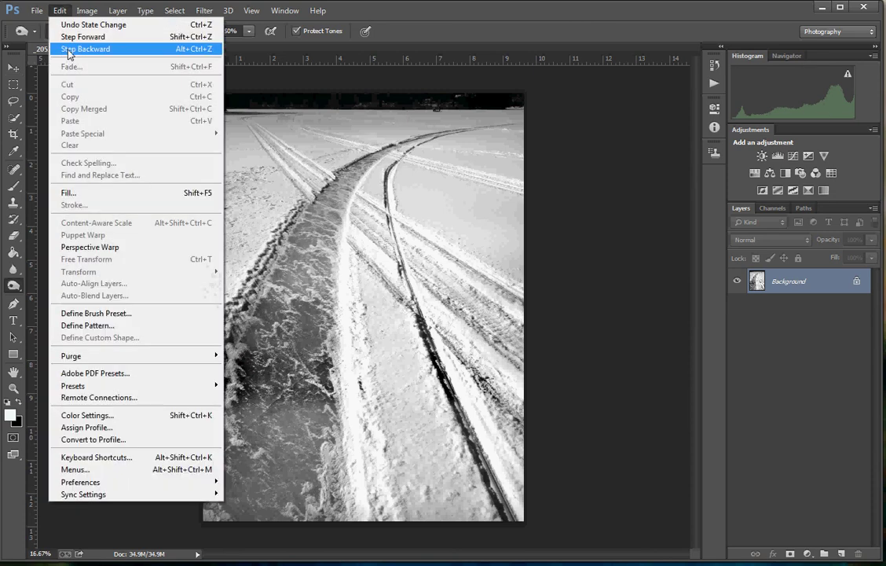
pyautogui.click(67, 49)
# Step: Try burning the highlights across the path and the foreground snow at 50% exposure
pyautogui.click(135, 31)
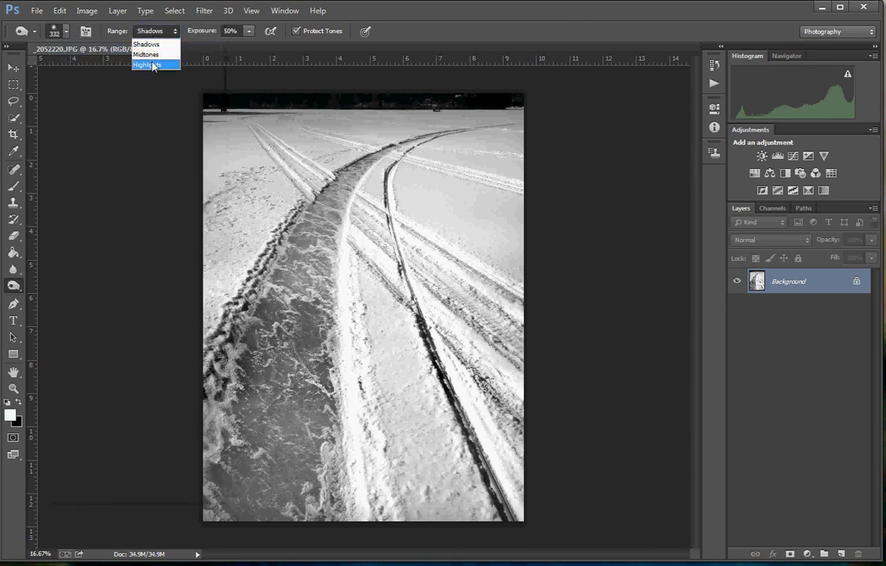
pyautogui.click(154, 66)
pyautogui.moveTo(282, 362); pyautogui.dragTo(358, 363)
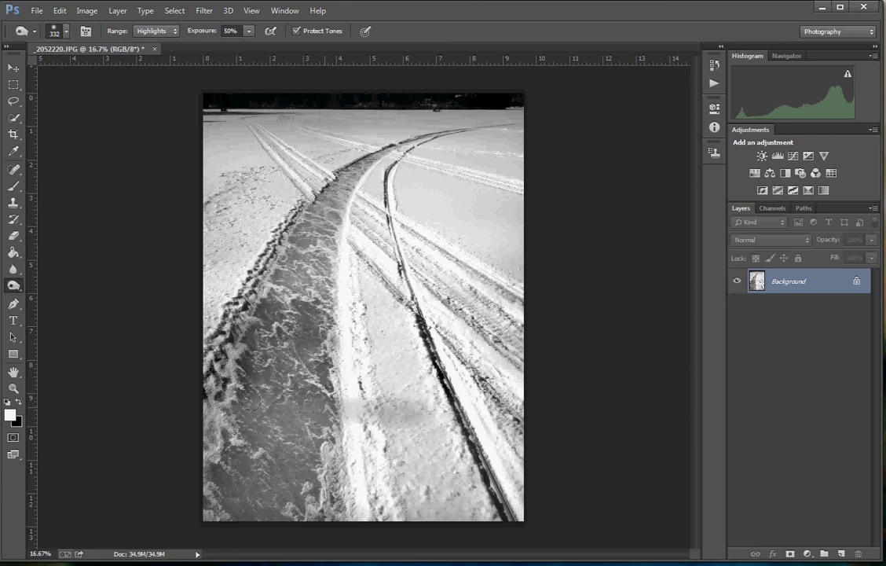
pyautogui.moveTo(252, 400)
pyautogui.mouseDown()
pyautogui.moveTo(347, 419)
pyautogui.moveTo(528, 426)
pyautogui.moveTo(387, 412)
pyautogui.moveTo(187, 425)
pyautogui.moveTo(467, 414)
pyautogui.mouseUp()
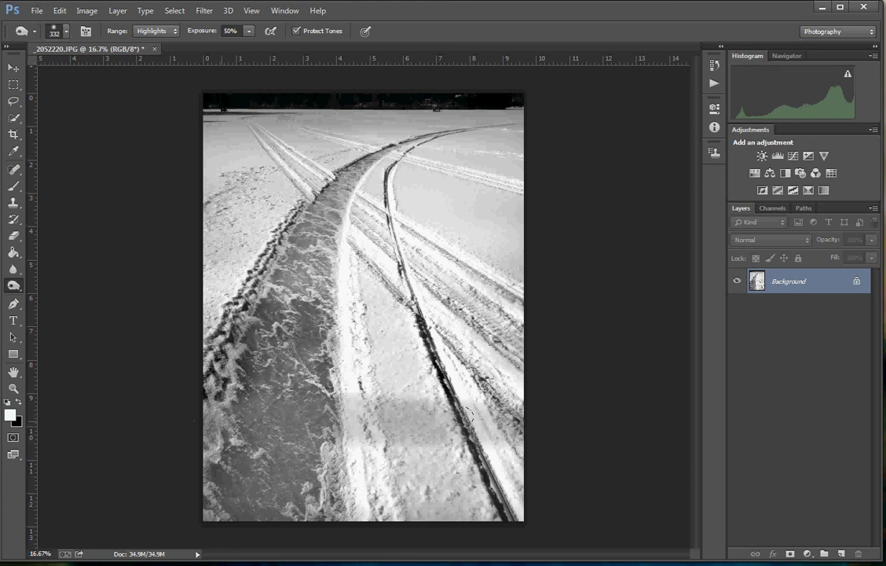
pyautogui.moveTo(184, 361); pyautogui.dragTo(456, 358)
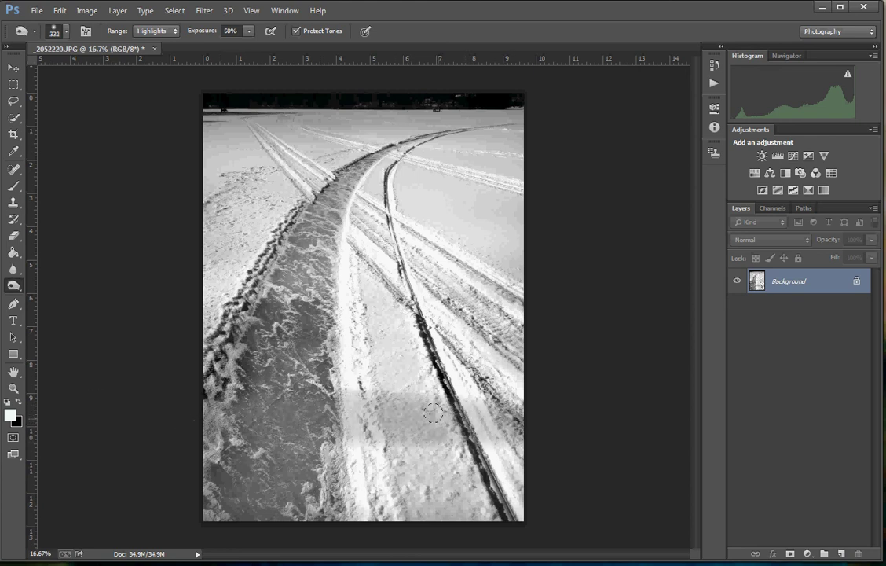
pyautogui.moveTo(434, 412)
pyautogui.mouseDown()
pyautogui.moveTo(263, 408)
pyautogui.moveTo(407, 415)
pyautogui.mouseUp()
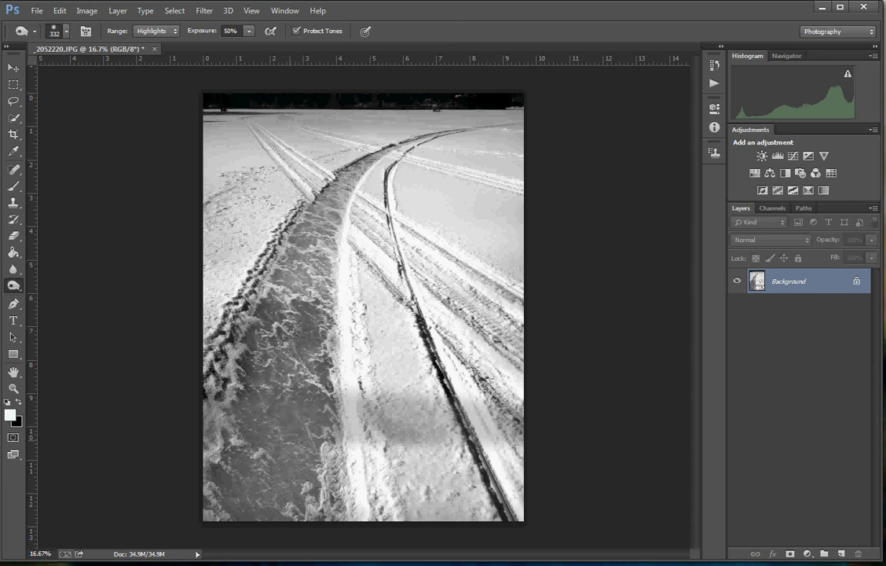
# Step: Step back through the history to undo the highlight burn strokes and the earlier burn strokes on the photo
pyautogui.click(62, 14)
pyautogui.click(66, 49)
pyautogui.click(59, 11)
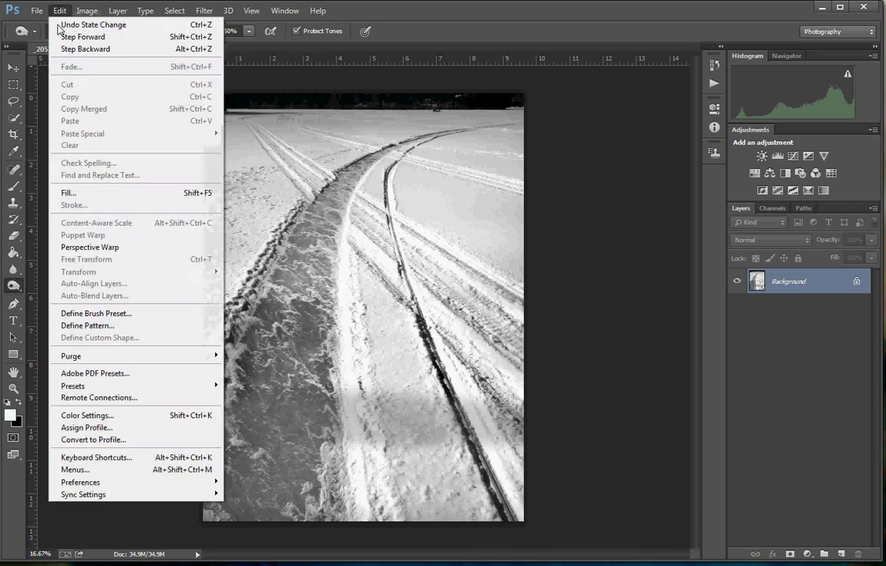
pyautogui.click(66, 48)
pyautogui.click(59, 10)
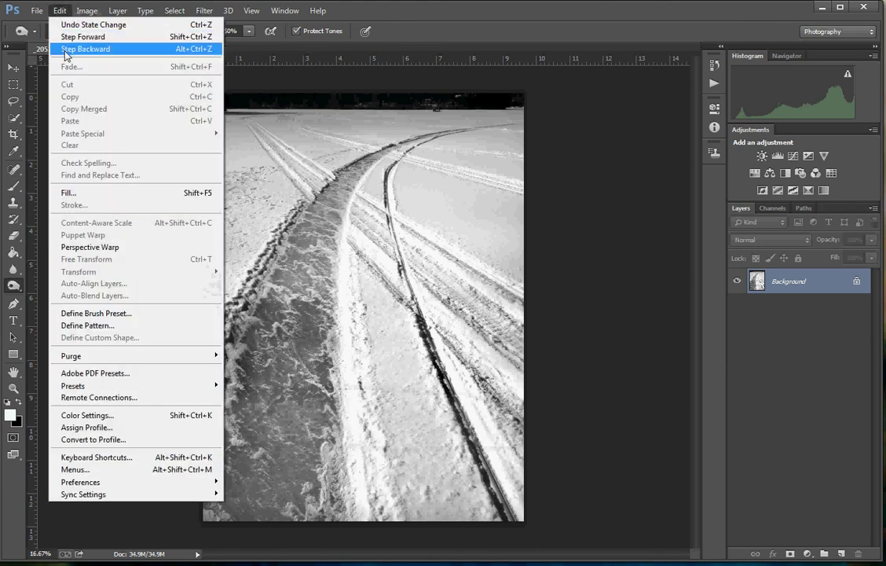
pyautogui.click(65, 50)
pyautogui.click(60, 11)
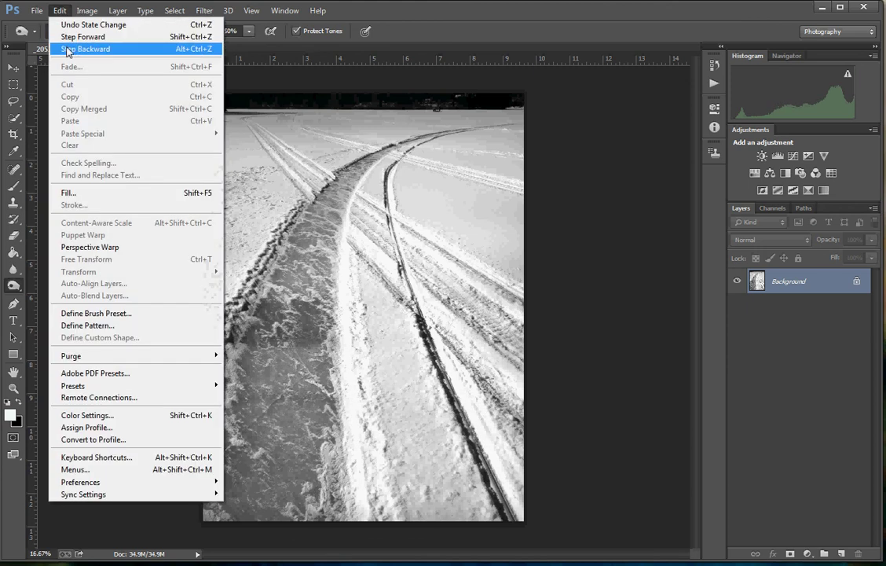
pyautogui.click(66, 49)
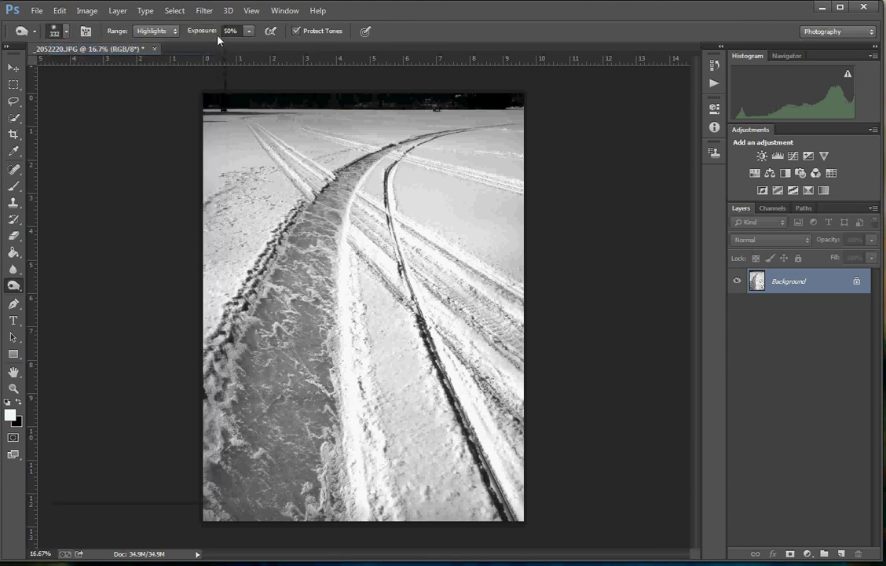
# Step: Darken the shadows along the whole dark path, from the foreground upward, using the Burn tool at 50% exposure
pyautogui.click(171, 32)
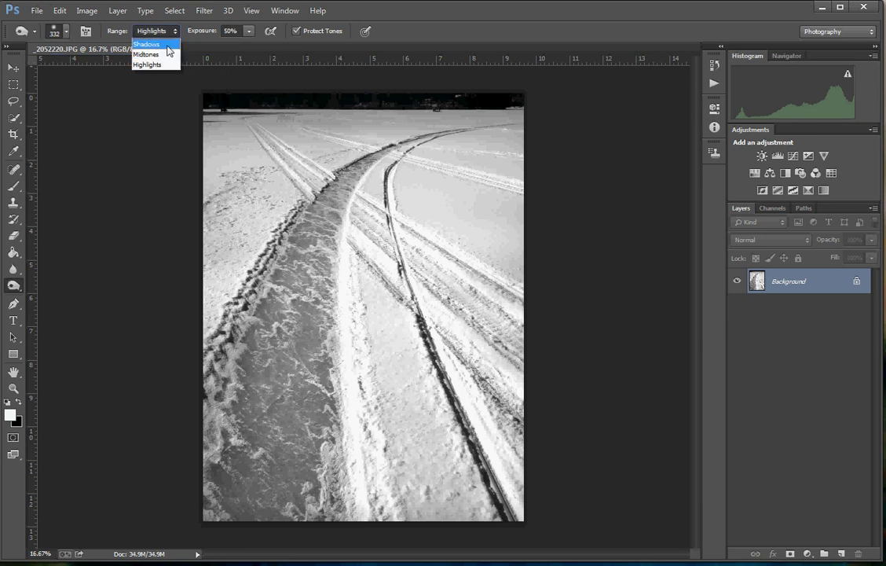
pyautogui.click(168, 45)
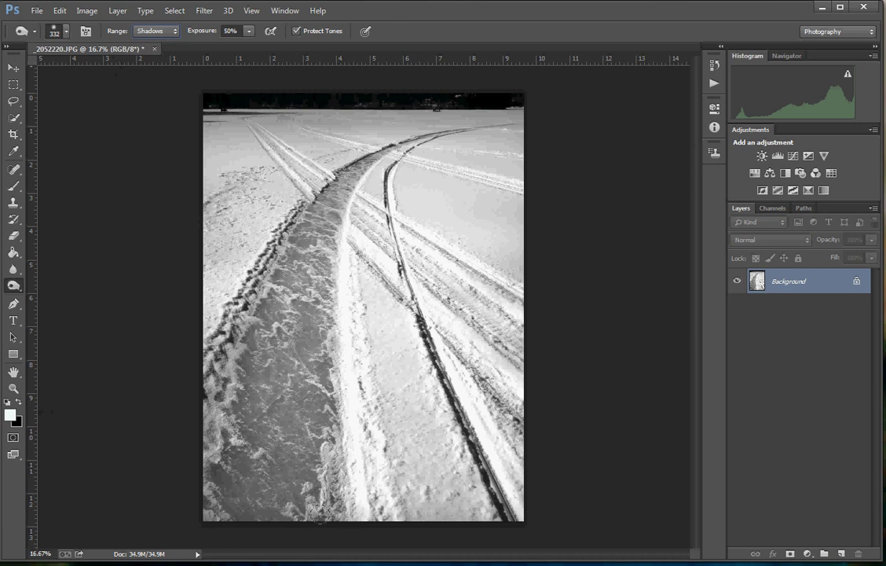
pyautogui.moveTo(320, 511)
pyautogui.mouseDown()
pyautogui.moveTo(227, 443)
pyautogui.moveTo(251, 428)
pyautogui.moveTo(276, 452)
pyautogui.moveTo(239, 397)
pyautogui.moveTo(252, 367)
pyautogui.moveTo(236, 350)
pyautogui.moveTo(254, 391)
pyautogui.moveTo(279, 339)
pyautogui.moveTo(236, 322)
pyautogui.moveTo(251, 307)
pyautogui.moveTo(305, 296)
pyautogui.moveTo(252, 271)
pyautogui.moveTo(267, 245)
pyautogui.moveTo(271, 263)
pyautogui.moveTo(319, 230)
pyautogui.moveTo(294, 191)
pyautogui.mouseUp()
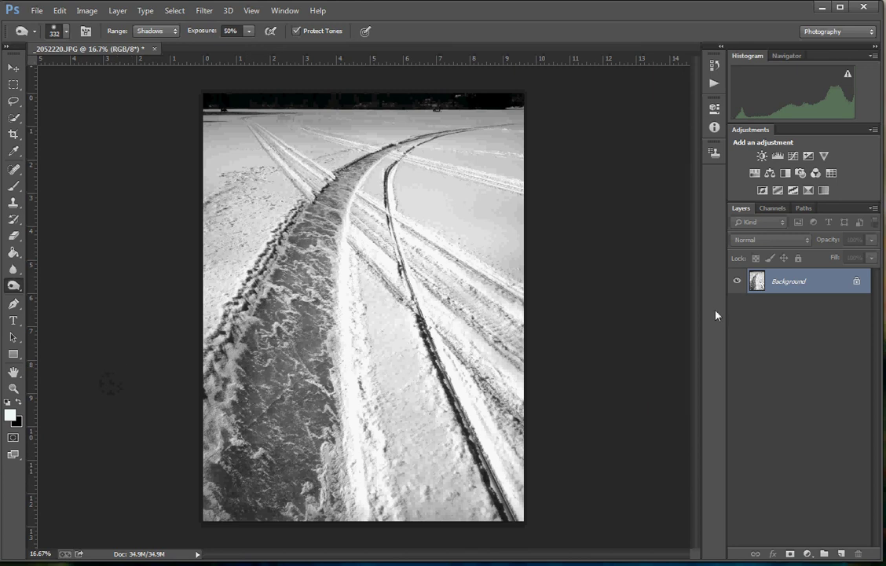
# Step: Revert the photo to its saved version to compare it with the edit, and undo the revert
pyautogui.click(60, 11)
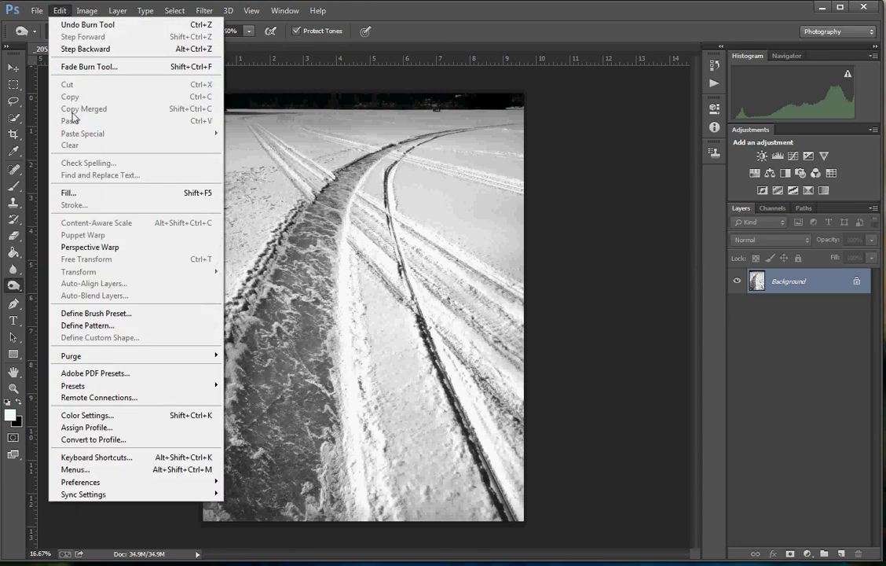
pyautogui.moveTo(36, 10)
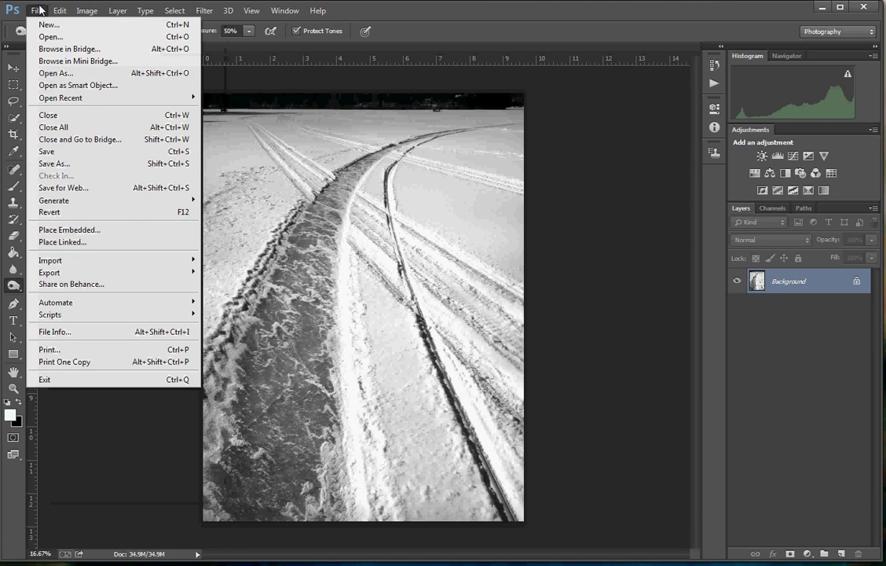
pyautogui.click(56, 214)
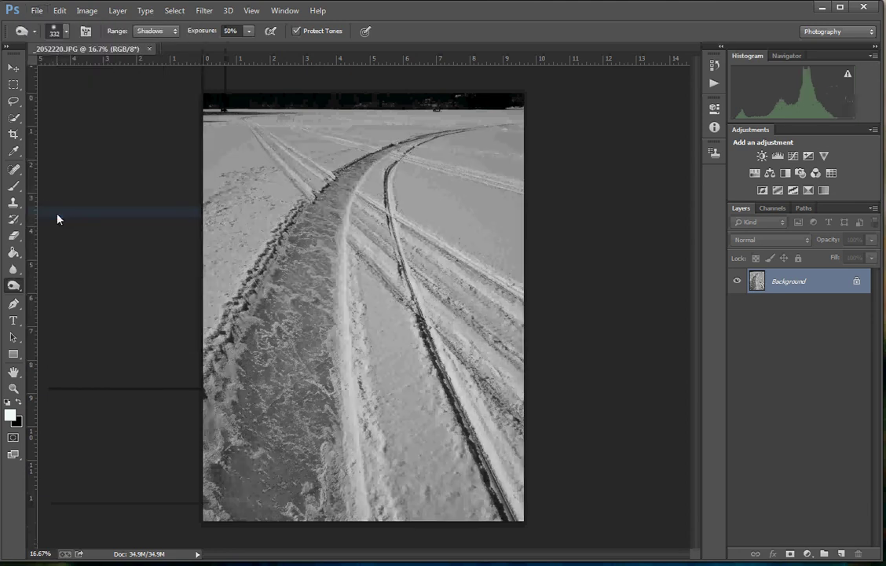
pyautogui.click(58, 10)
pyautogui.click(76, 23)
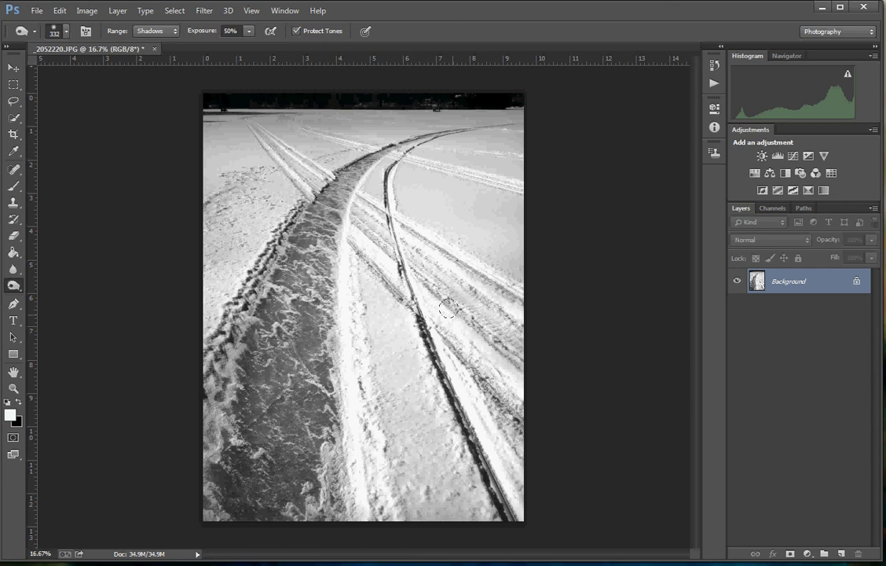
pyautogui.click(36, 11)
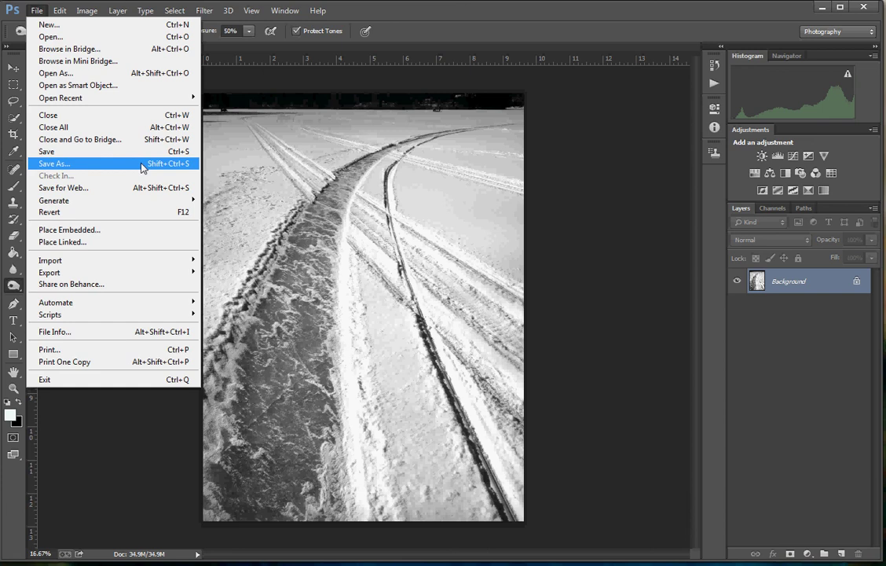
pyautogui.click(98, 398)
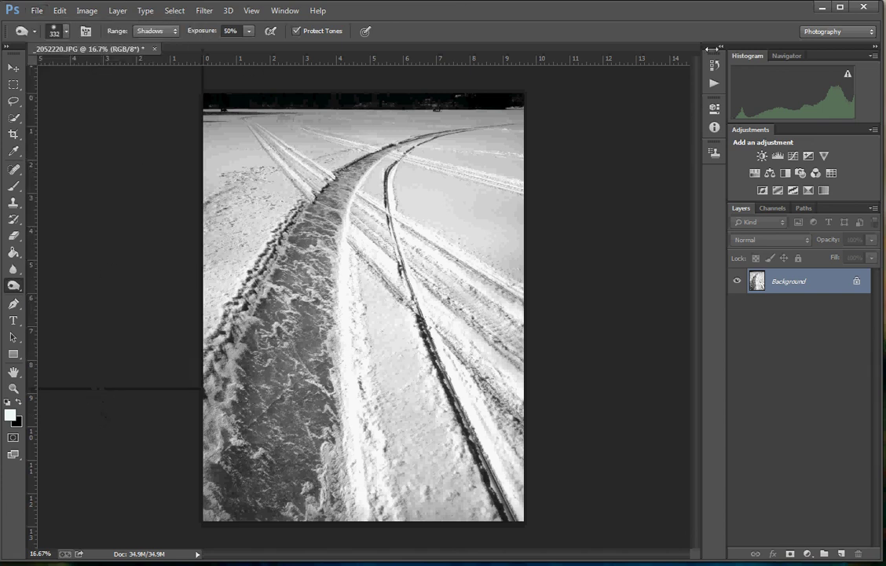